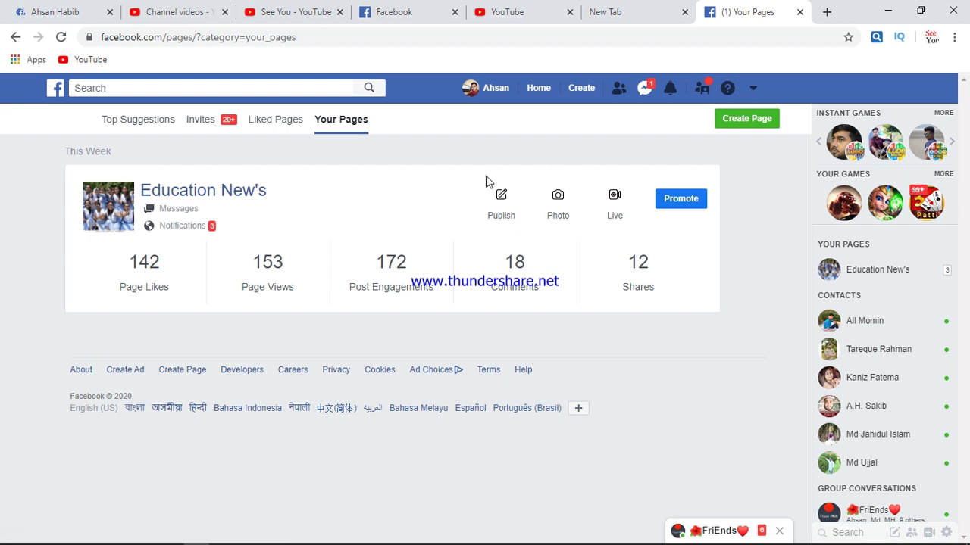
Start creating a new page from Your Pages with the green Create Page button
click(743, 129)
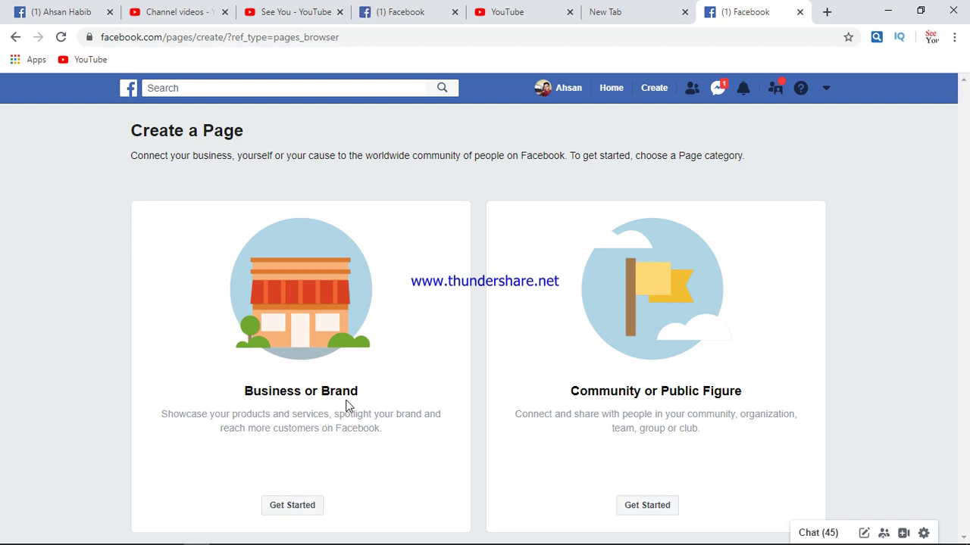
Choose the Business or Brand page type and enter 'Business 24' as the page name
click(306, 509)
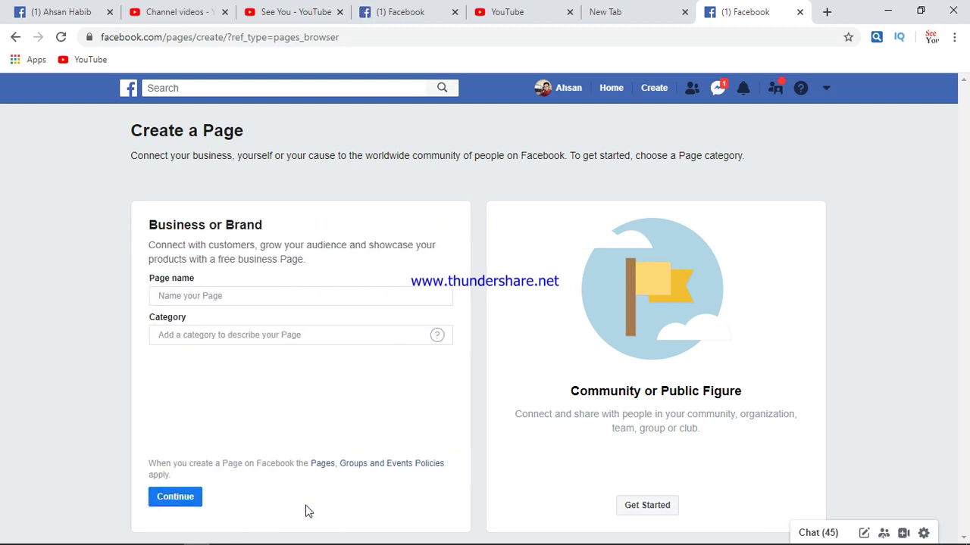
click(253, 295)
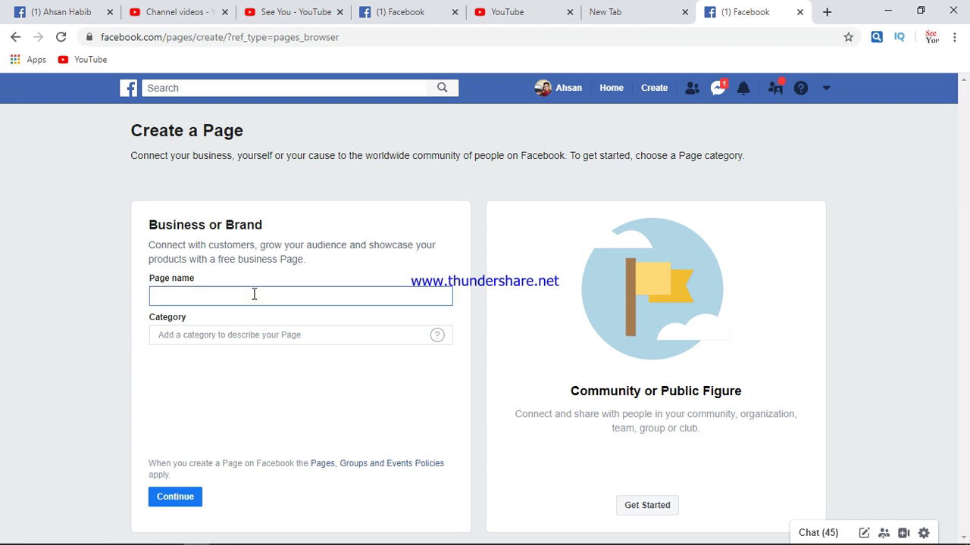
text(Business 24)
click(249, 335)
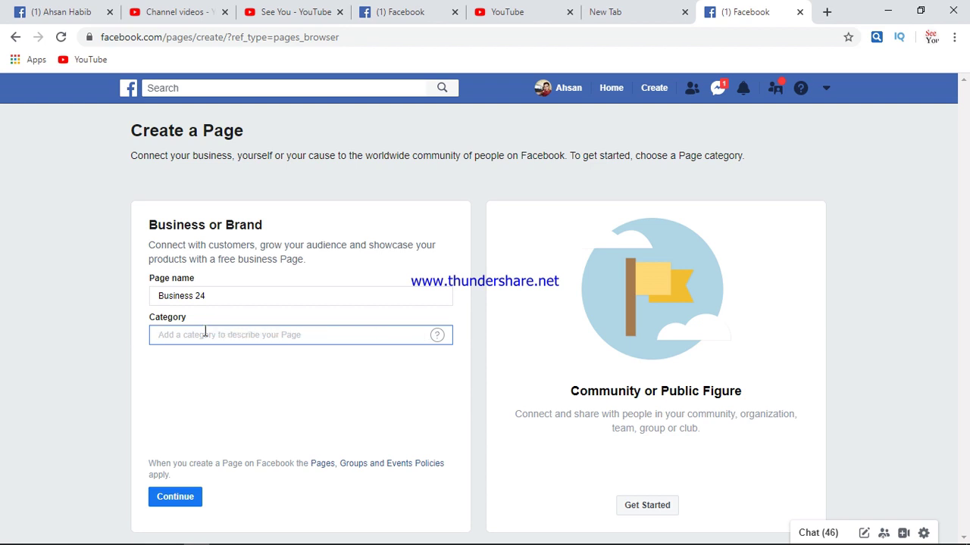
Search 'For Bus' in the Category field and pick Local Service
mouse_move(436, 336)
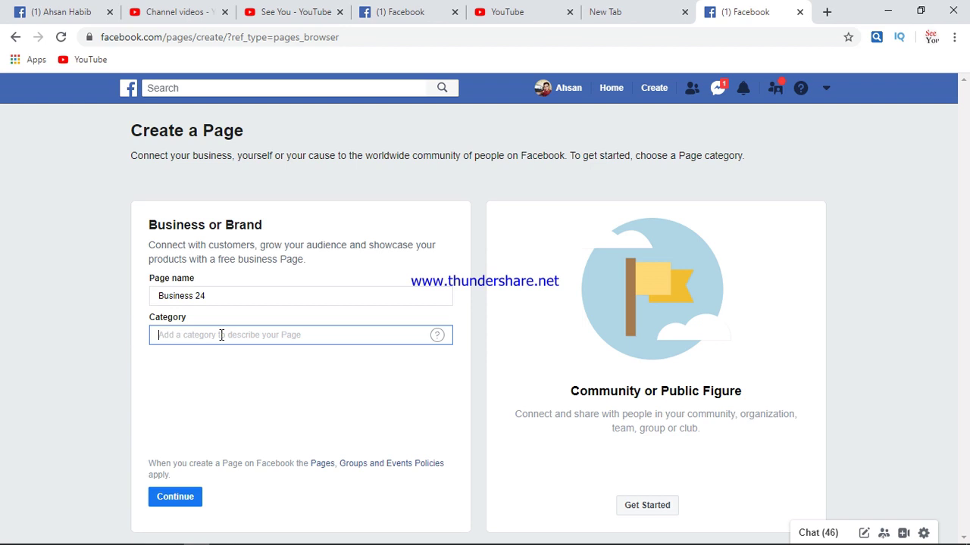
text(For)
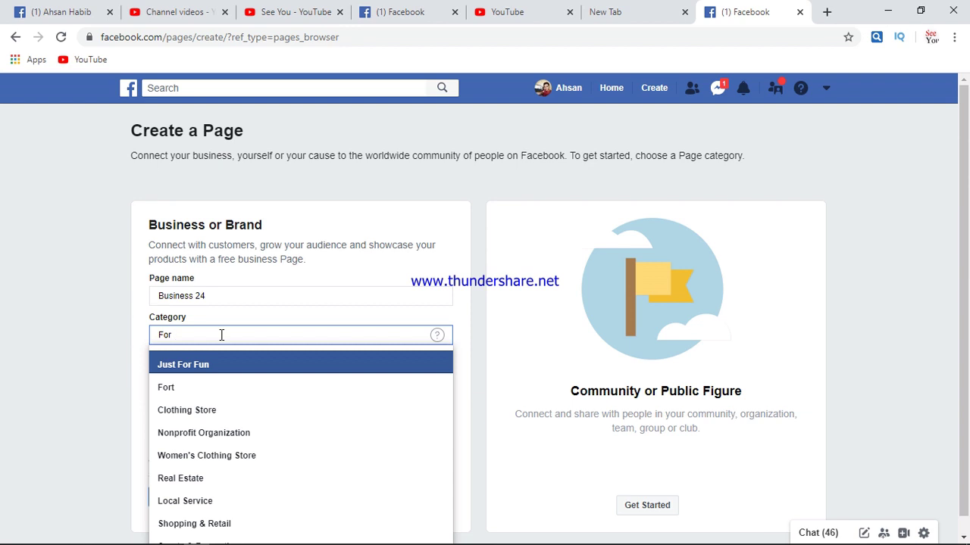
text(B)
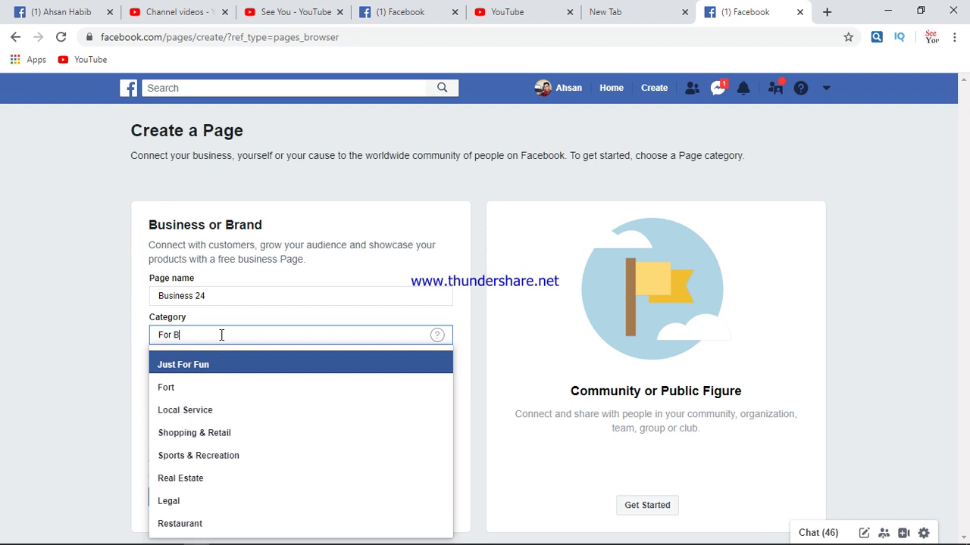
text(us)
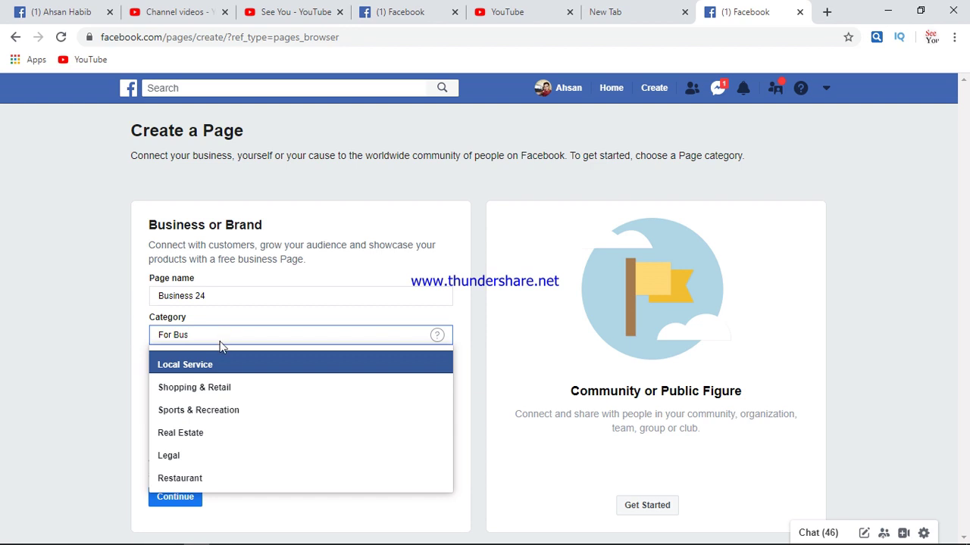
click(201, 365)
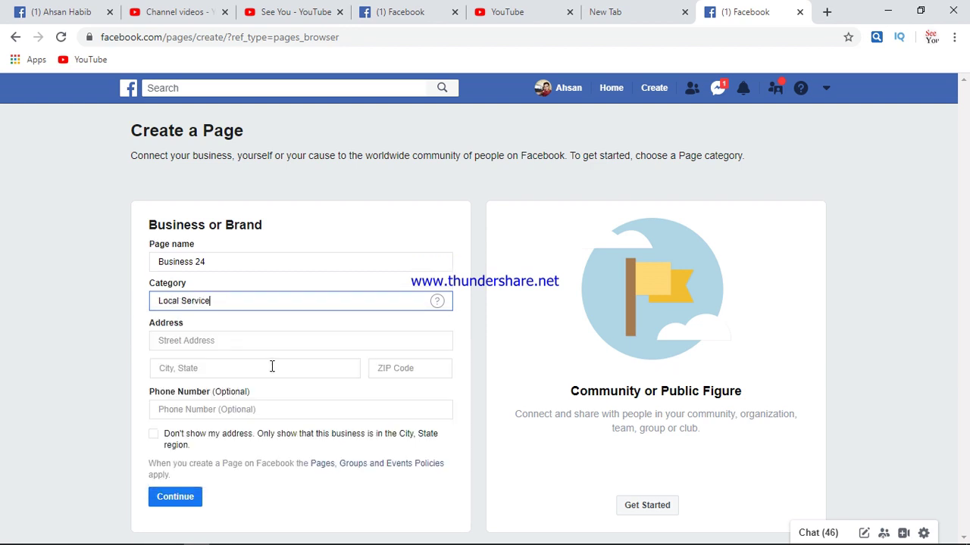
Enter the street address and set the city to Jurain, Dhaka, Bangladesh
click(208, 340)
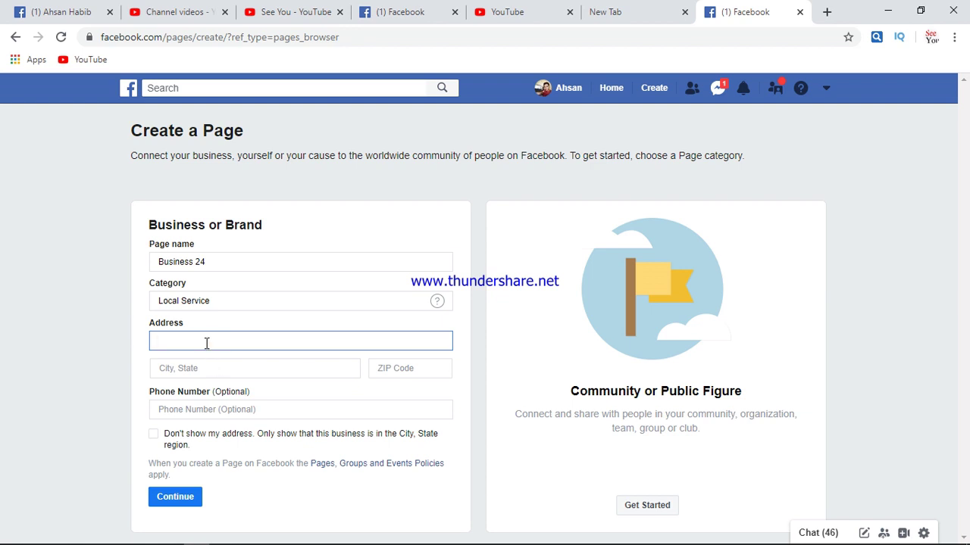
text(uttora,dhaka)
click(281, 372)
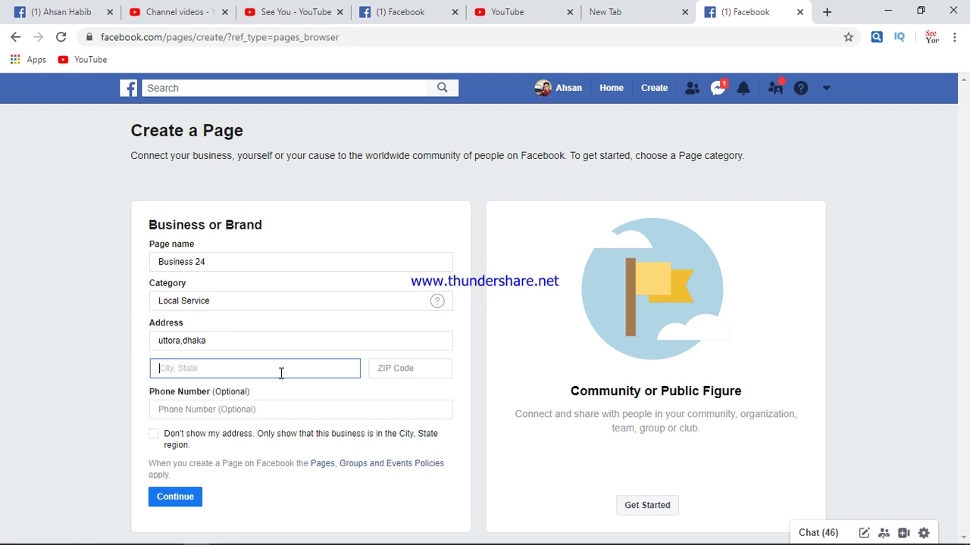
text(dhaka)
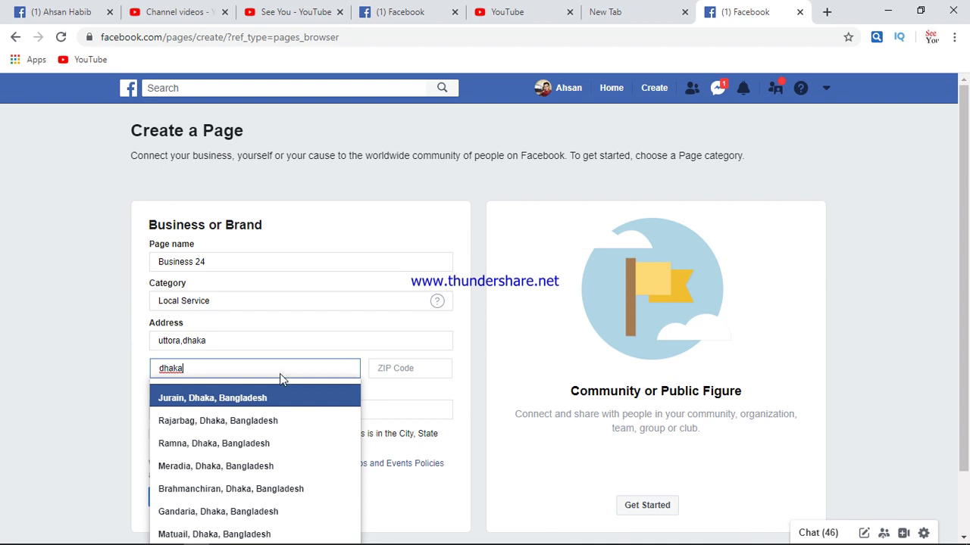
text(,bang)
text(ladesh)
key(Return)
click(398, 381)
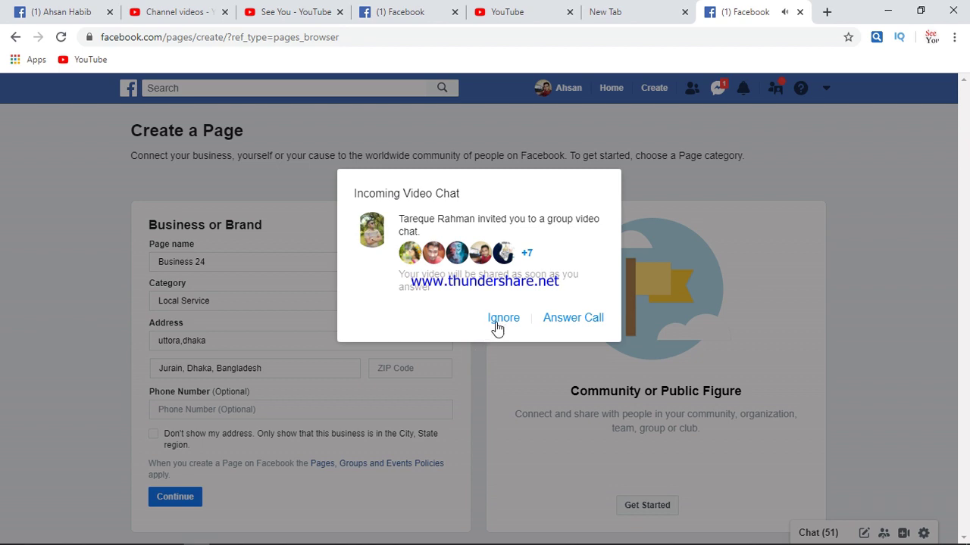
Dismiss the video chat popup, add the phone number, hide the address, and submit
click(506, 322)
click(206, 408)
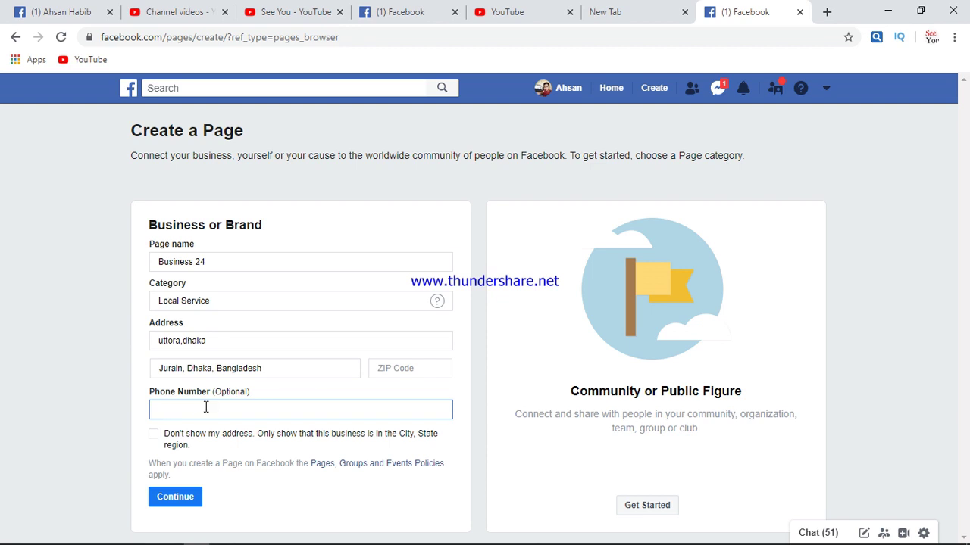
click(154, 435)
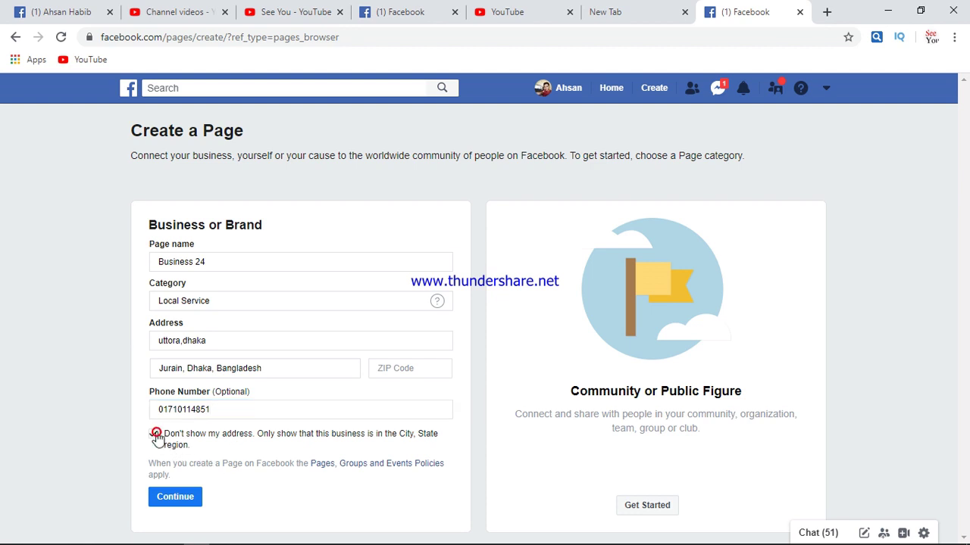
click(175, 498)
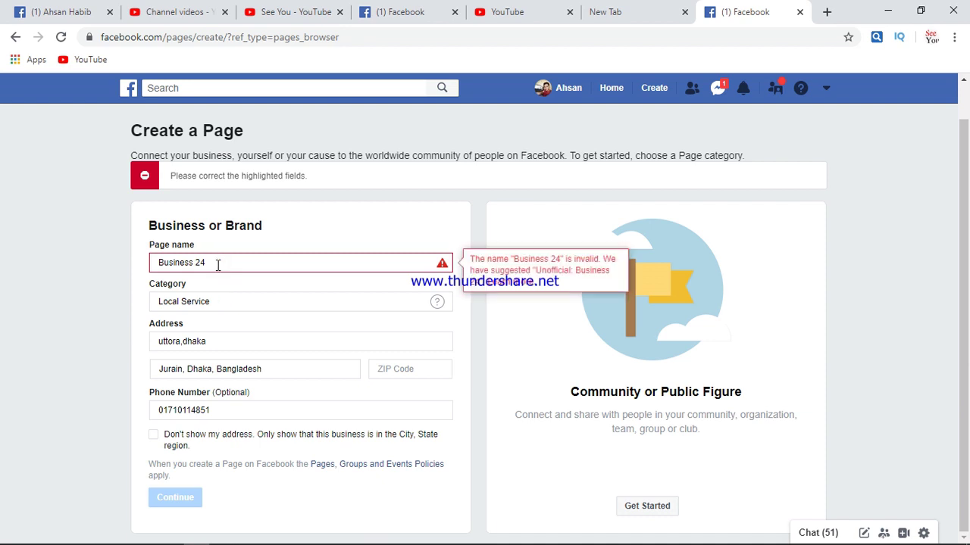
Shorten the page name to 'Business' and resubmit the form
click(216, 265)
key(BackSpace)
key(BackSpace)
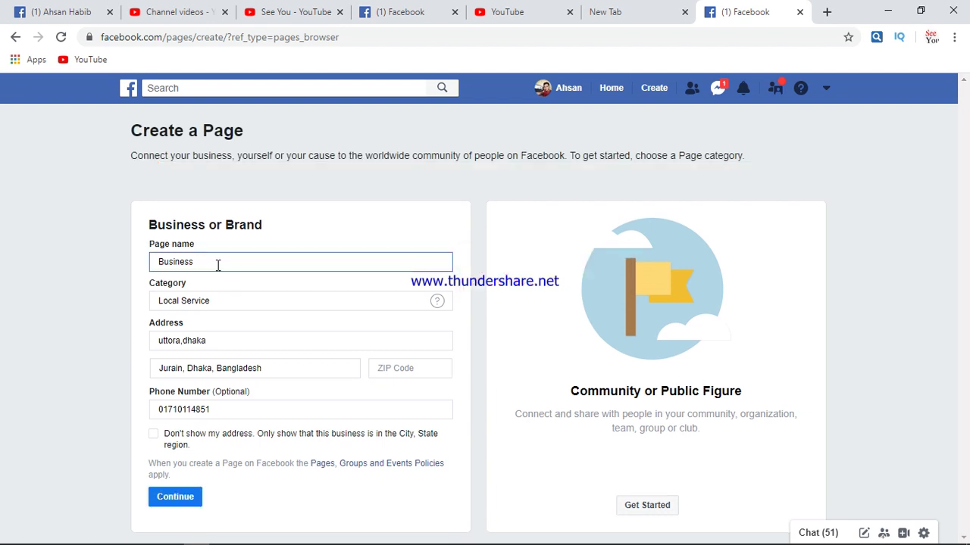
click(190, 496)
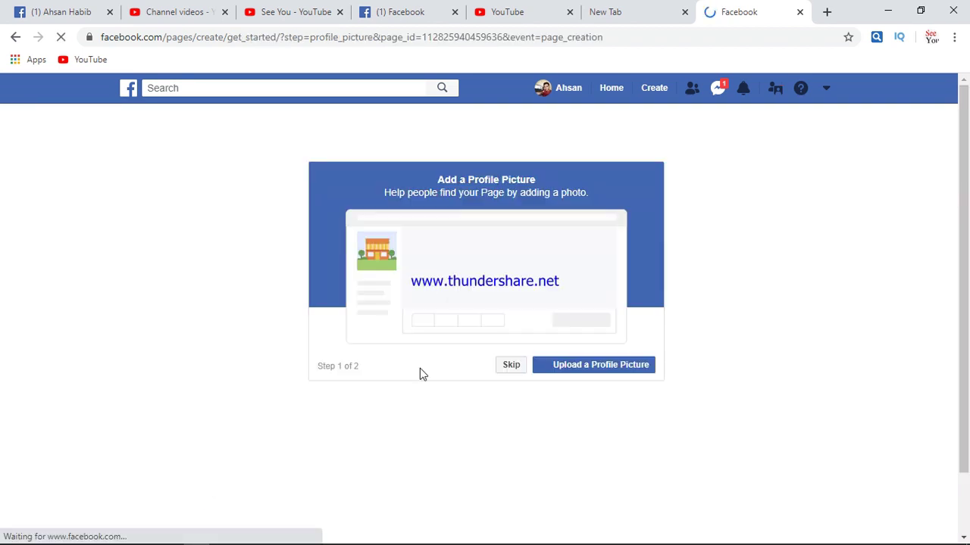
click(590, 369)
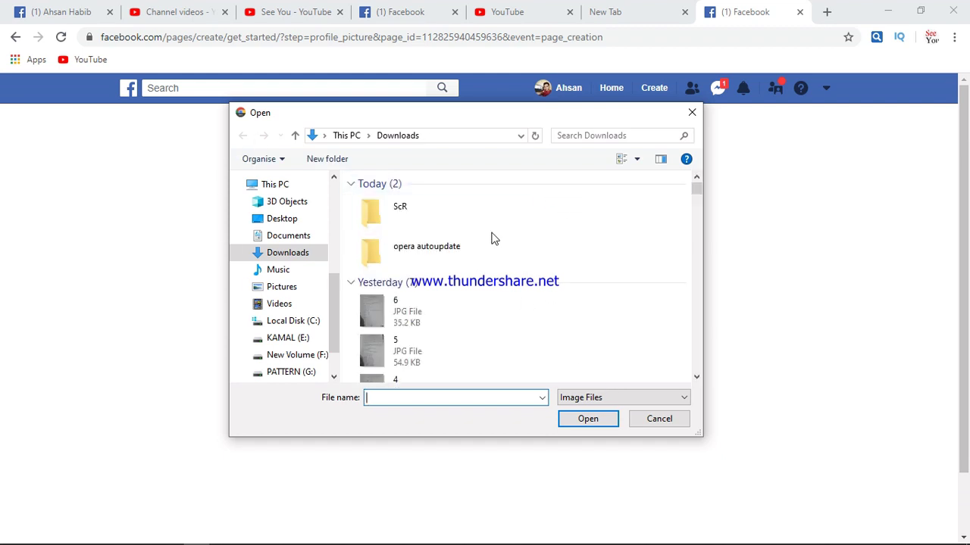
scroll(520, 238, down, 3)
scroll(520, 238, down, 3)
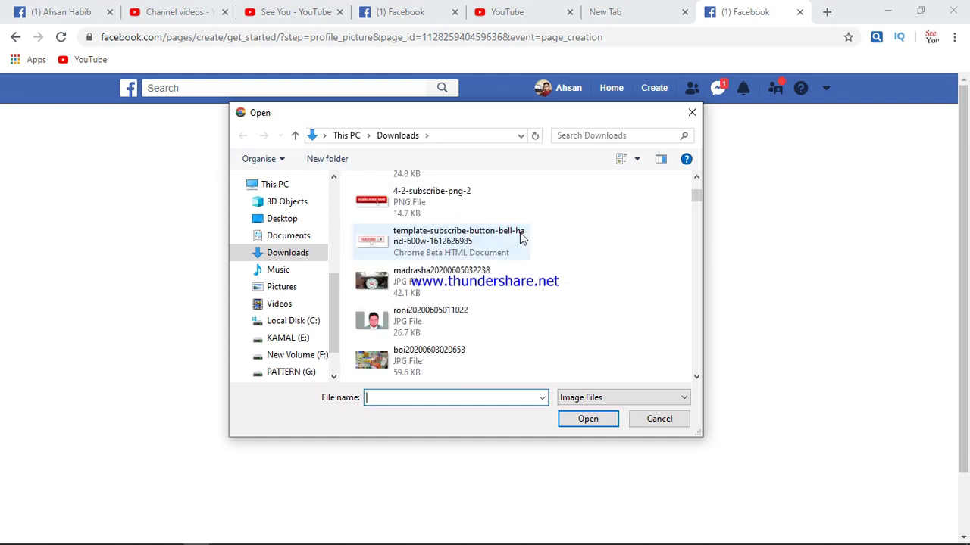
scroll(521, 238, down, 1)
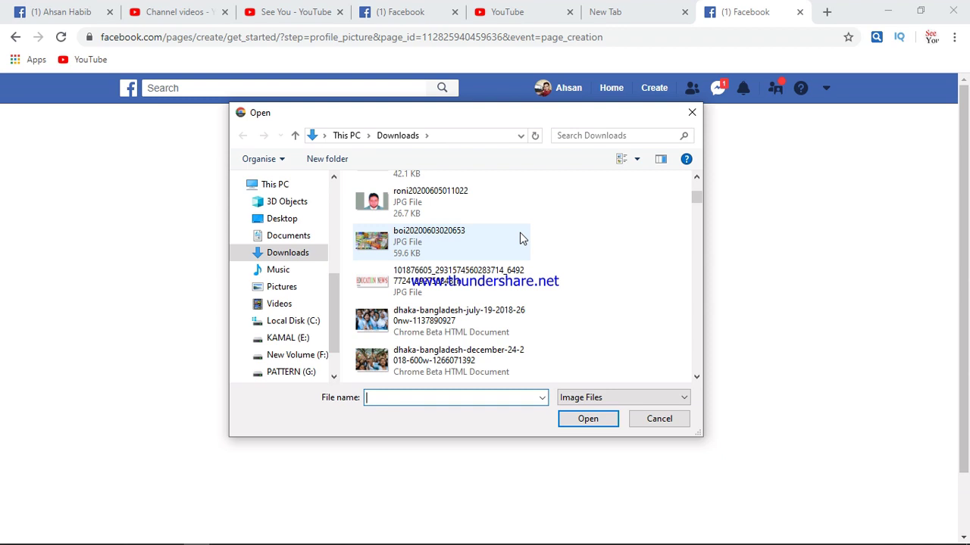
scroll(520, 238, down, 1)
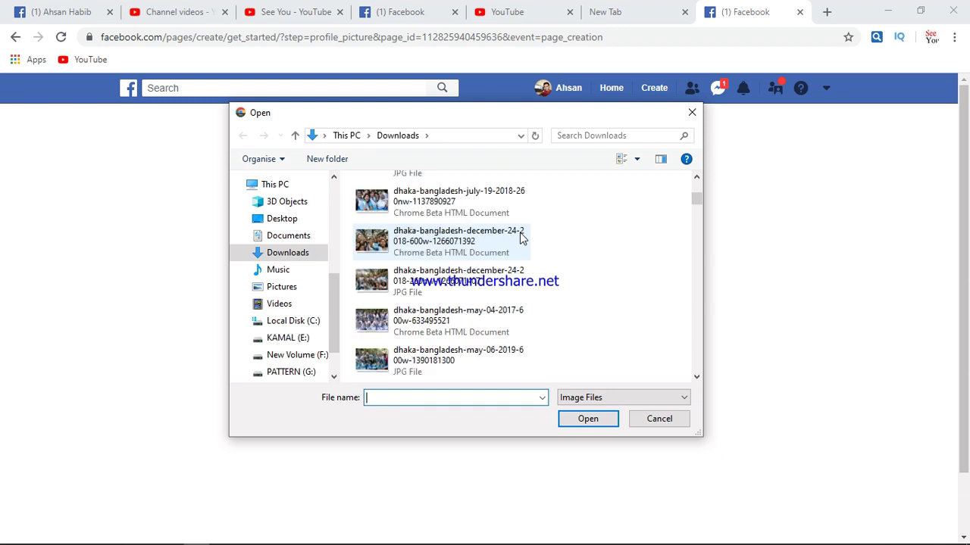
scroll(520, 238, down, 1)
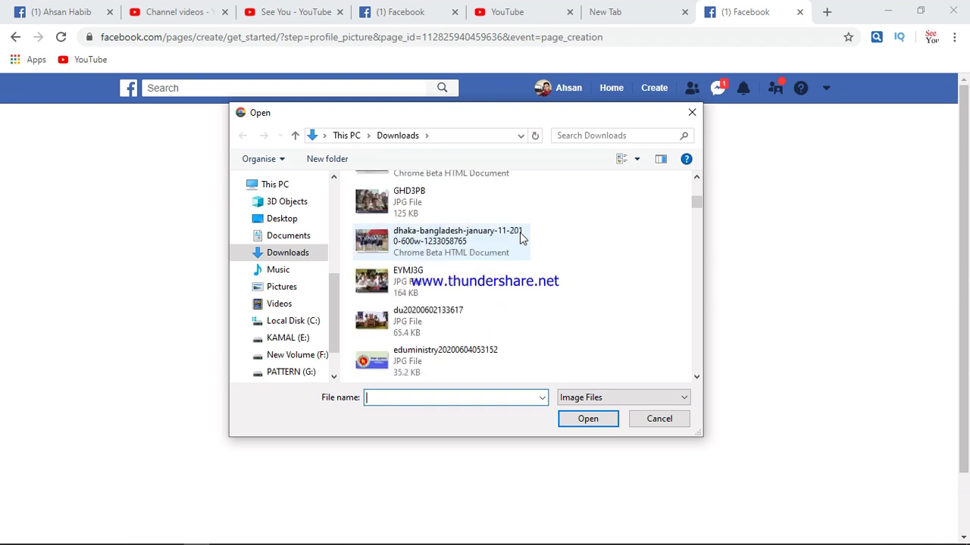
scroll(519, 238, down, 1)
scroll(519, 237, down, 1)
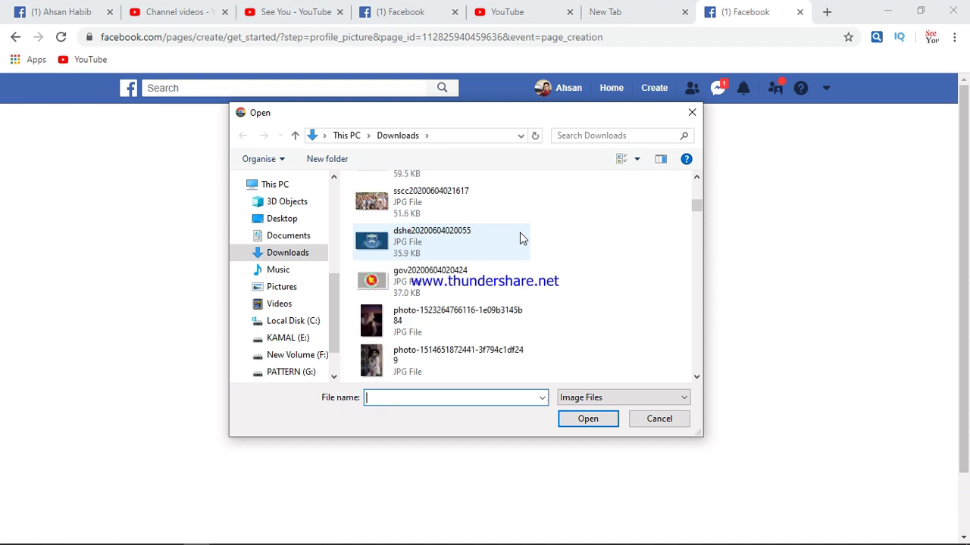
scroll(519, 237, down, 1)
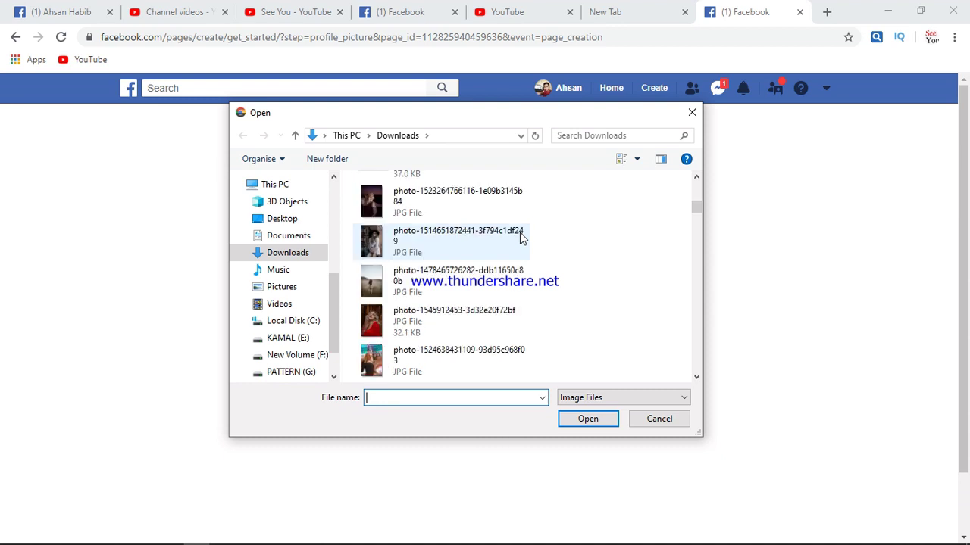
scroll(520, 238, down, 1)
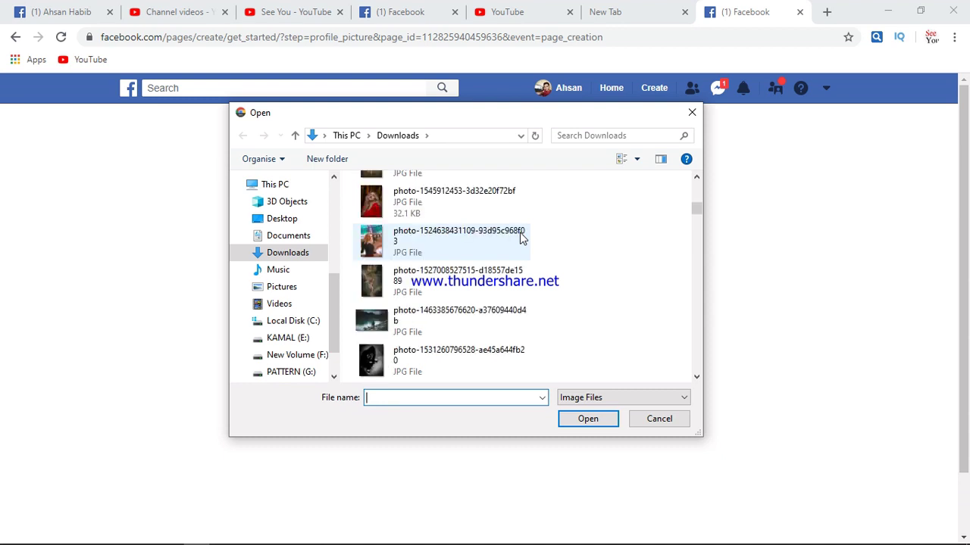
scroll(519, 238, down, 1)
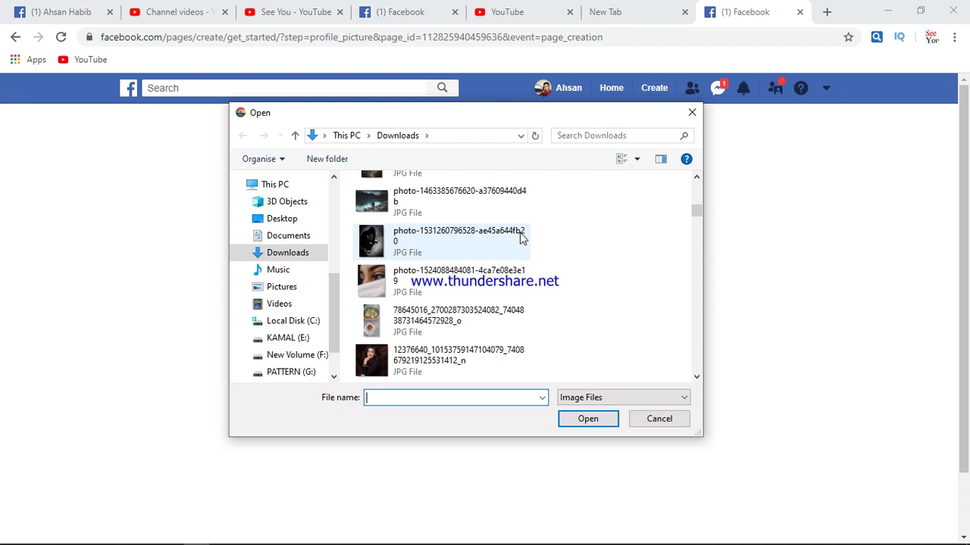
scroll(519, 238, down, 1)
scroll(519, 238, up, 2)
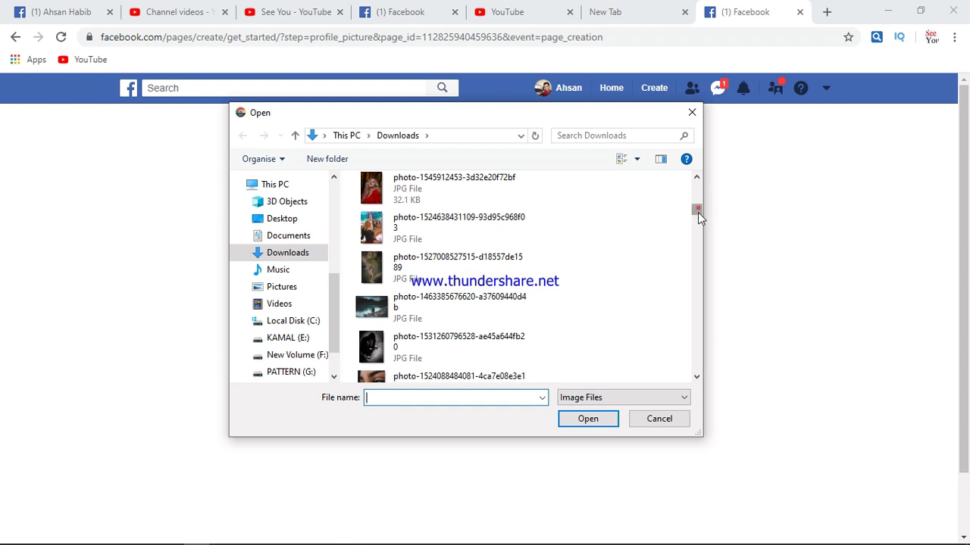
drag(698, 212, 678, 174)
scroll(515, 288, down, 5)
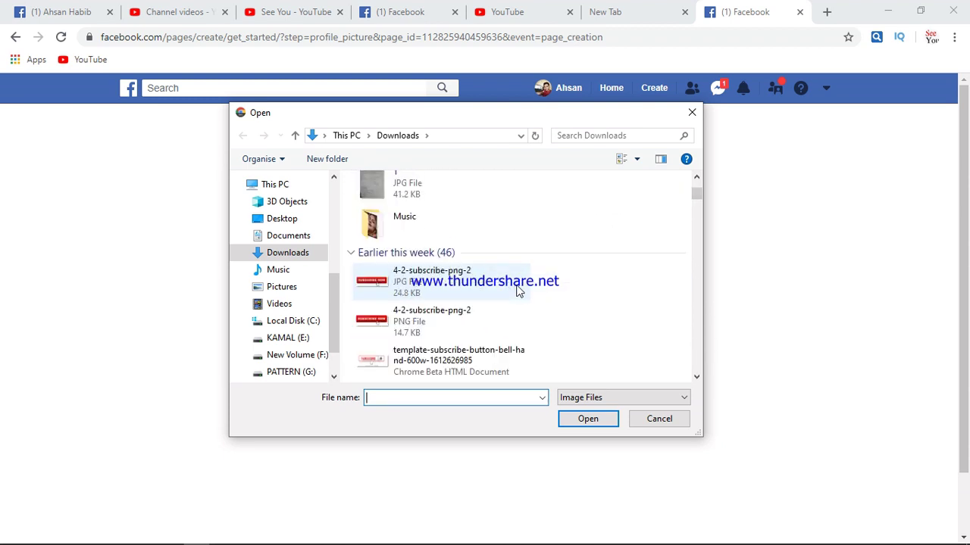
scroll(518, 291, down, 3)
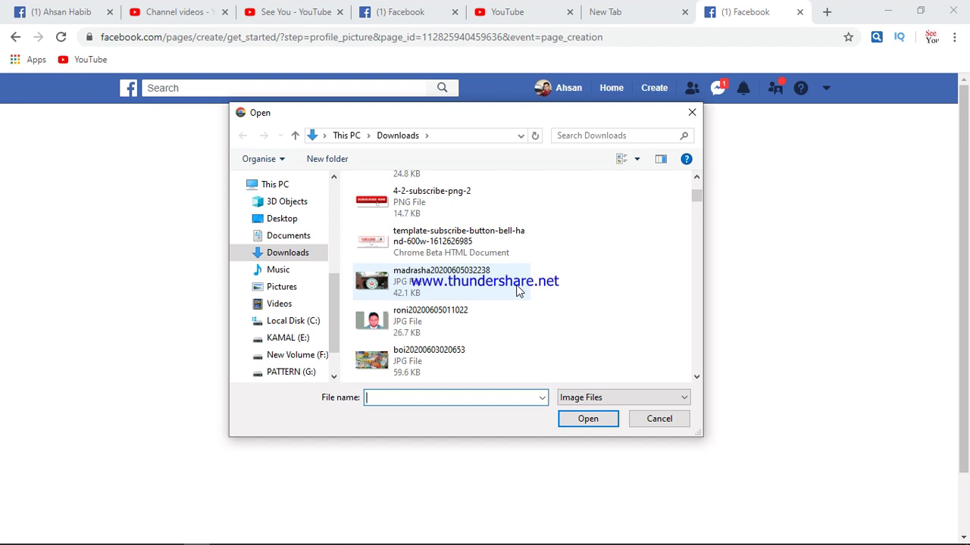
scroll(518, 290, down, 3)
click(386, 243)
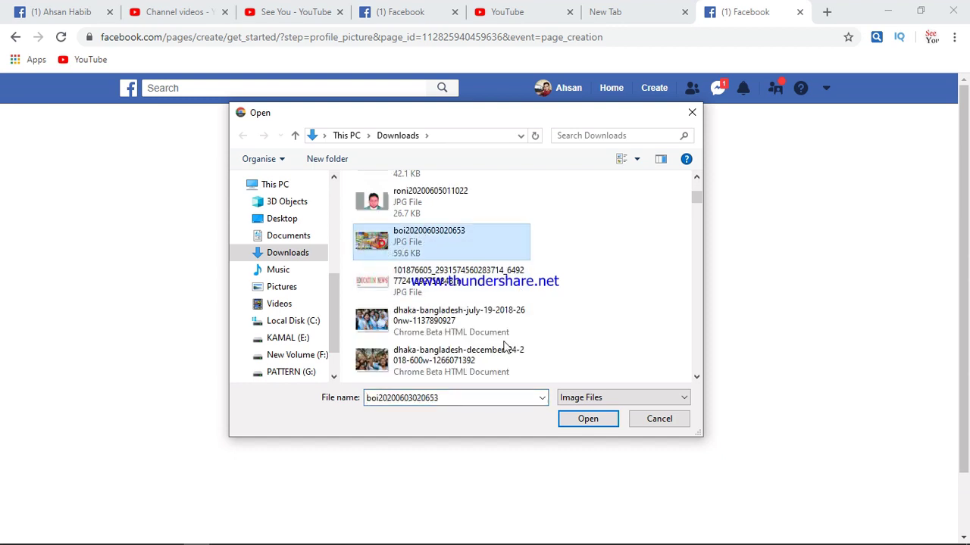
click(598, 418)
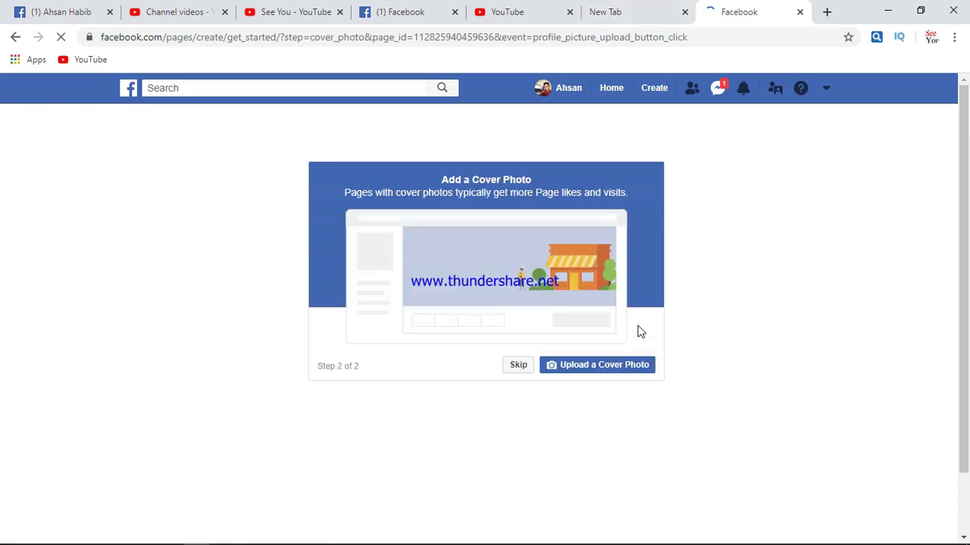
scroll(564, 282, down, 1)
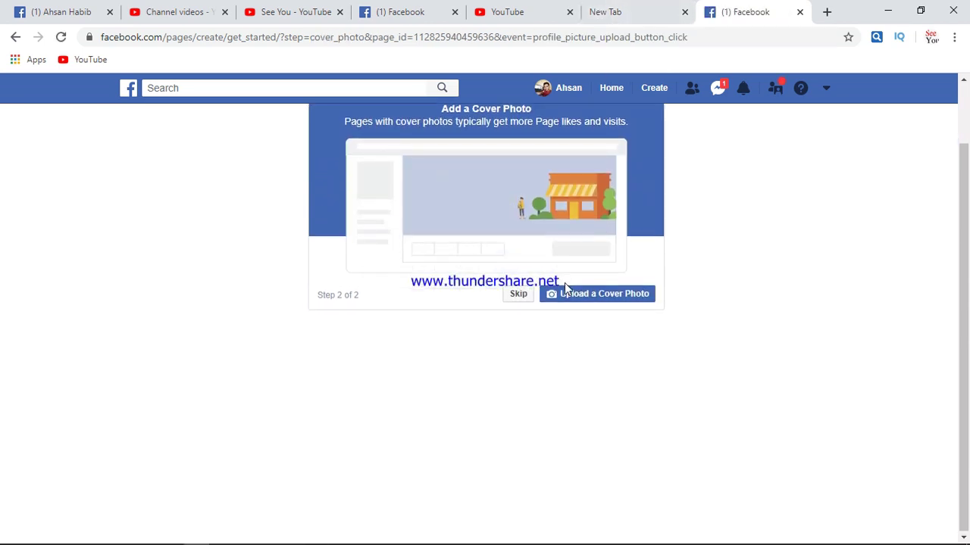
scroll(564, 282, up, 1)
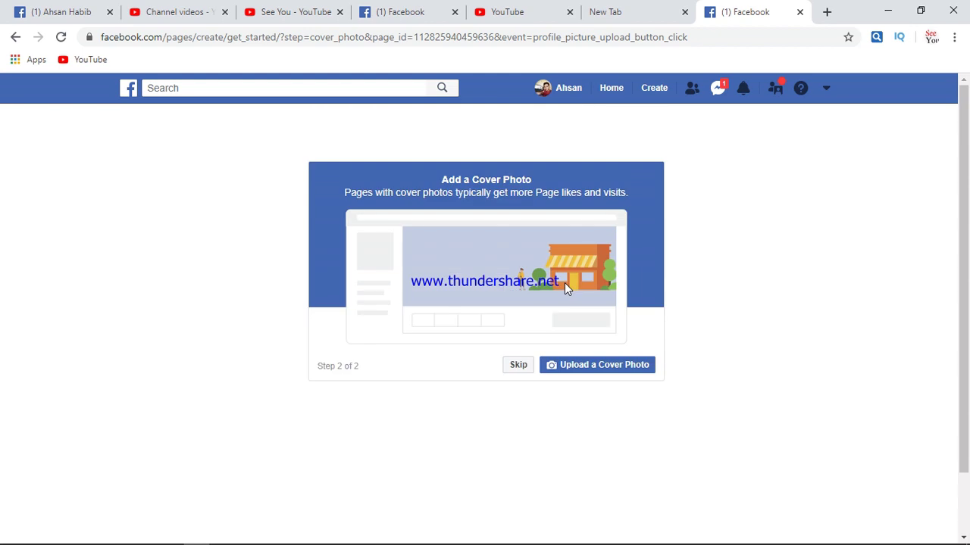
click(576, 367)
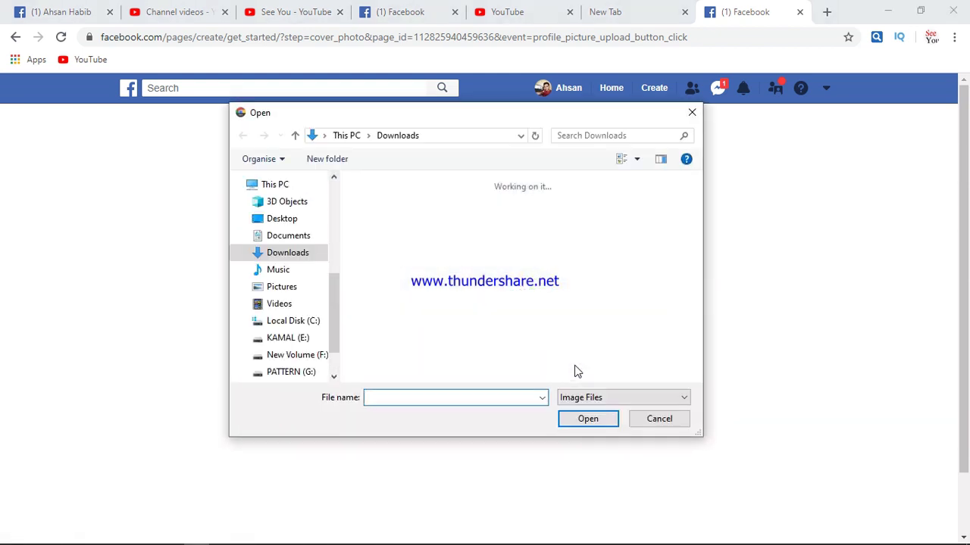
scroll(534, 277, down, 5)
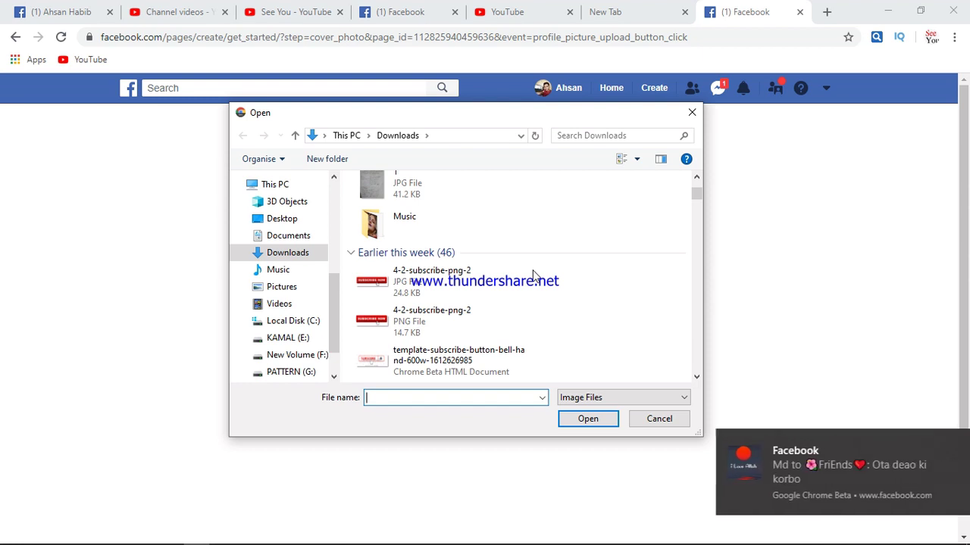
click(404, 356)
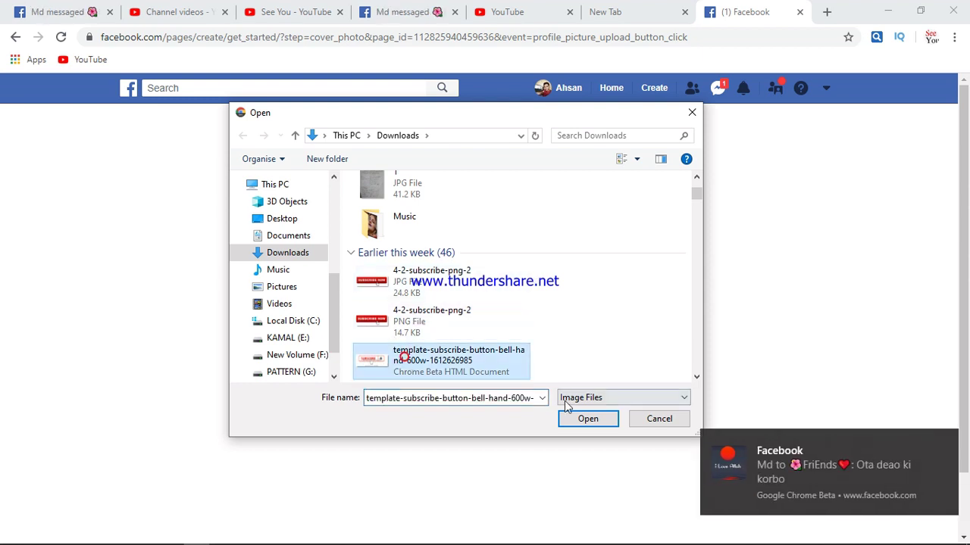
click(592, 421)
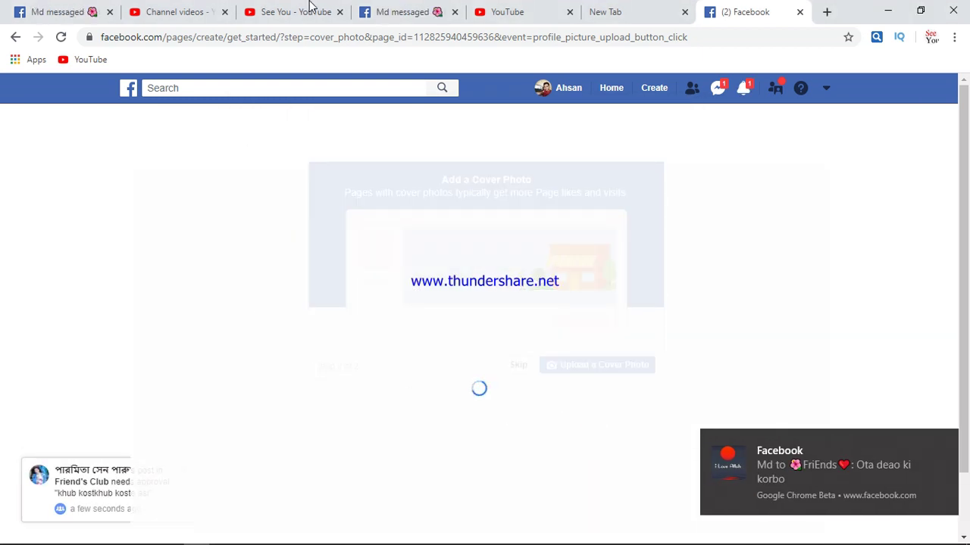
click(946, 444)
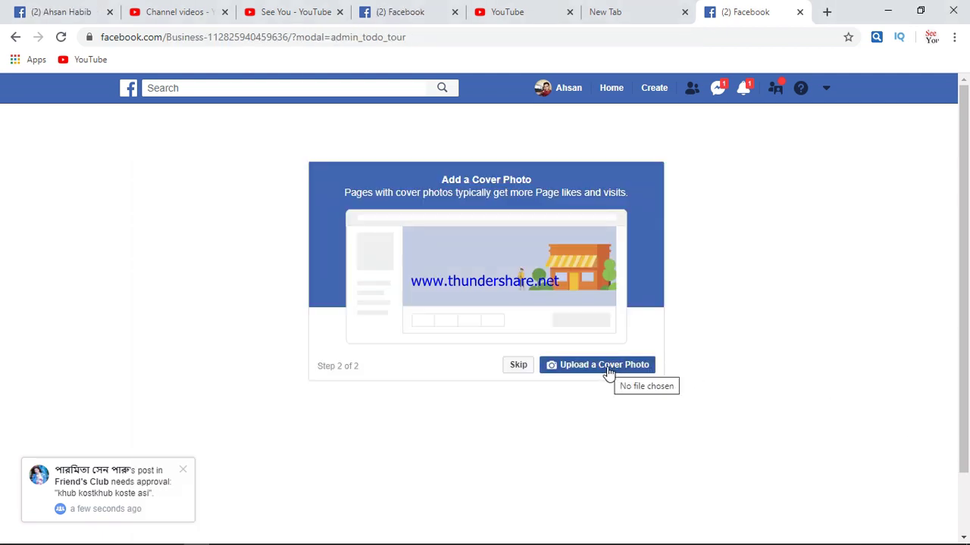
click(510, 366)
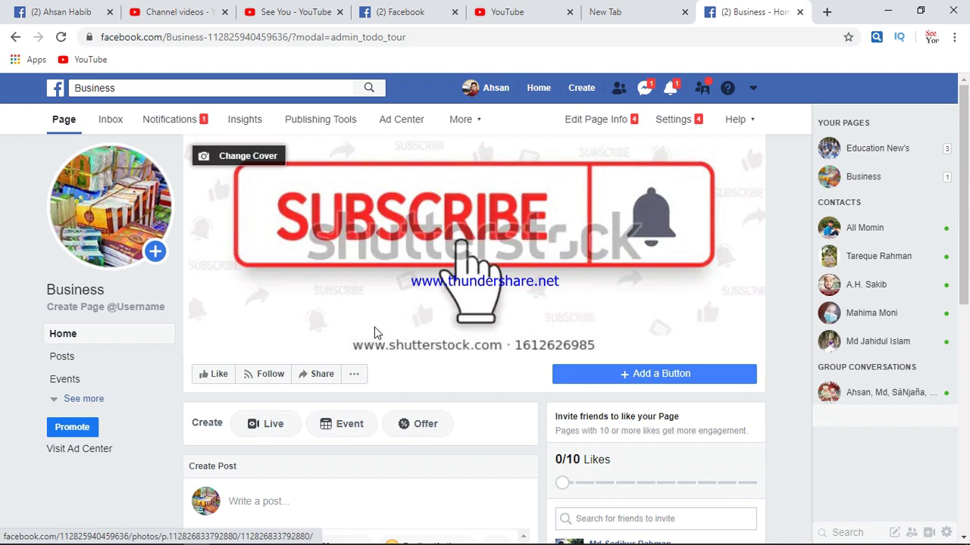
Scroll through the Business page feed to review the cover and profile picture update posts
scroll(235, 338, down, 1)
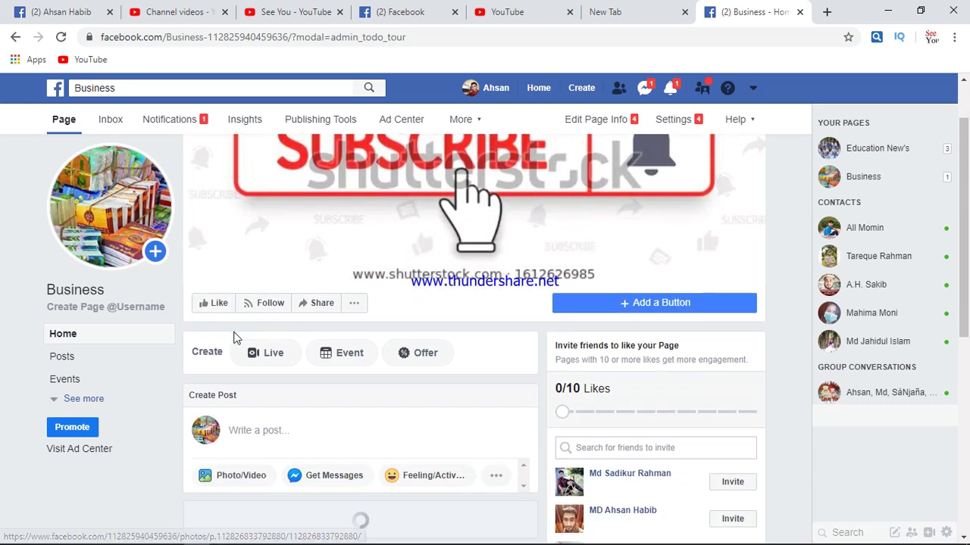
scroll(621, 318, down, 2)
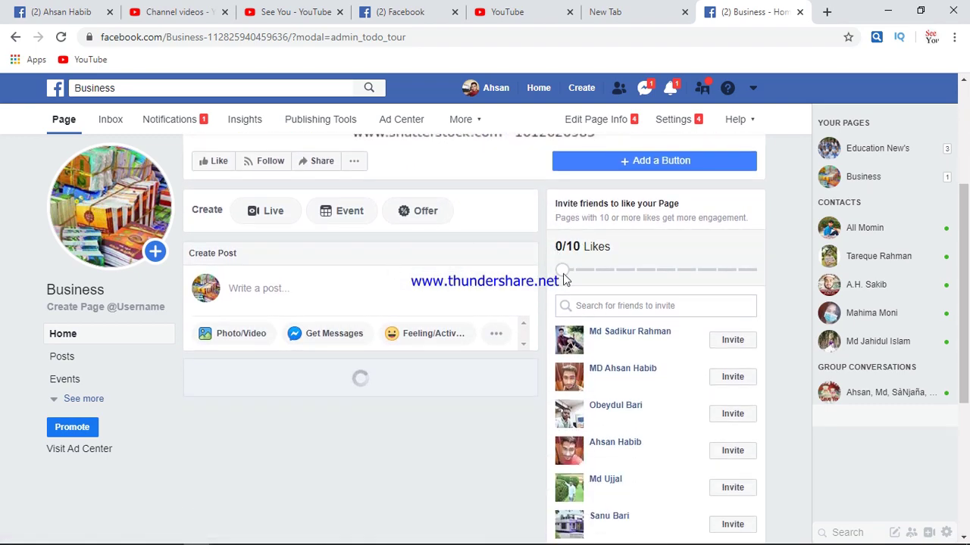
scroll(454, 312, down, 1)
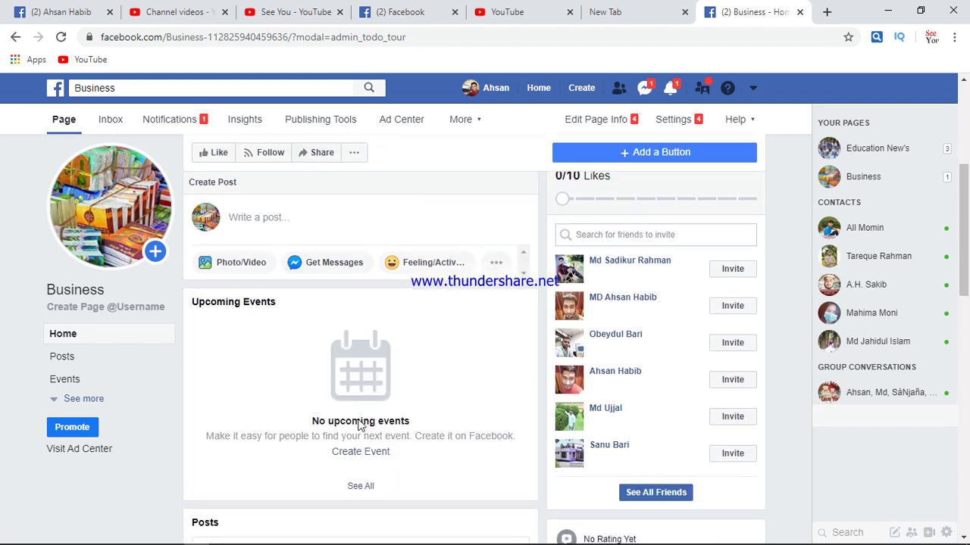
scroll(383, 310, down, 3)
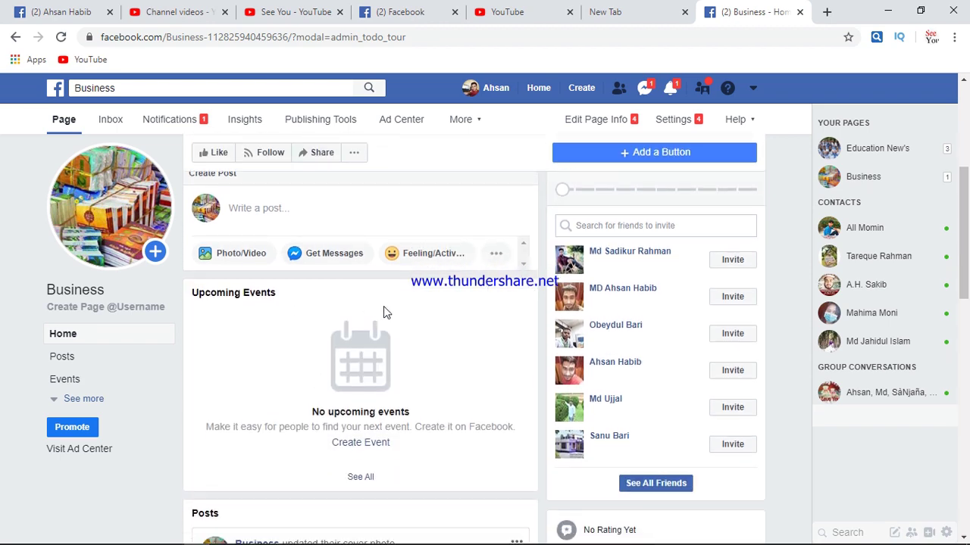
scroll(385, 312, down, 2)
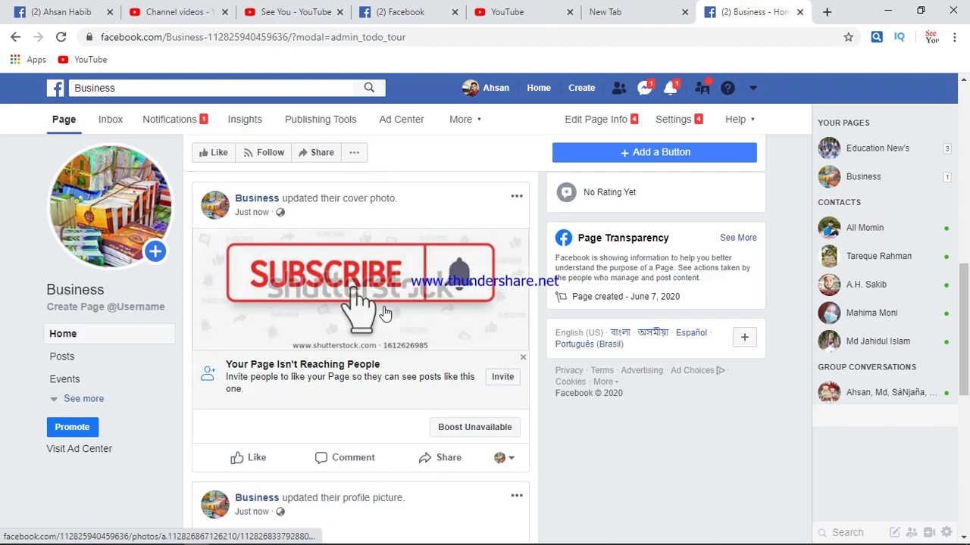
scroll(432, 329, up, 7)
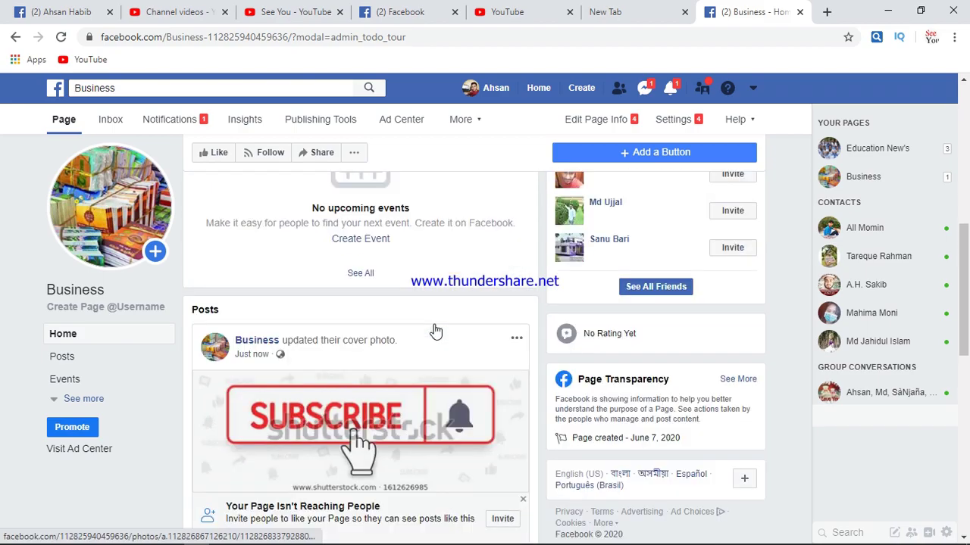
scroll(434, 329, up, 1)
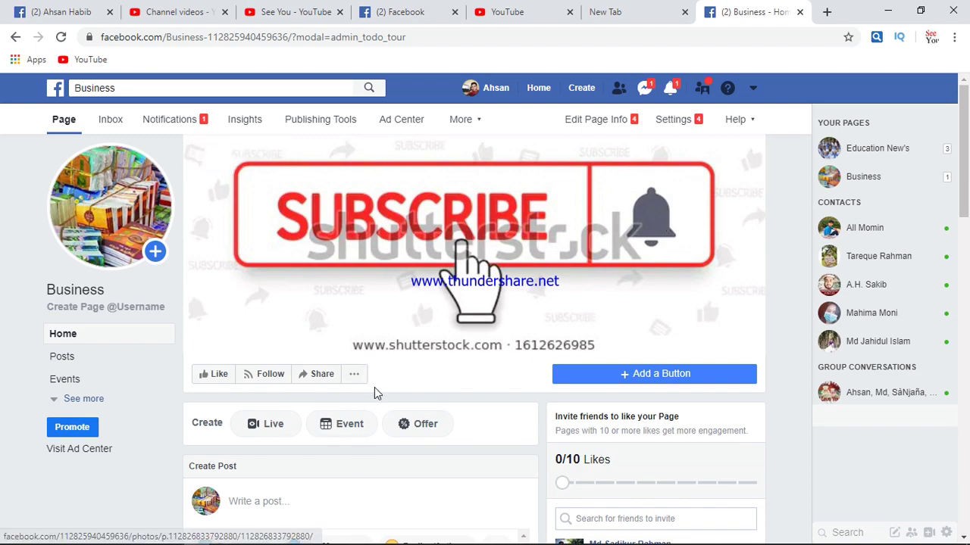
scroll(375, 389, down, 1)
scroll(374, 391, down, 1)
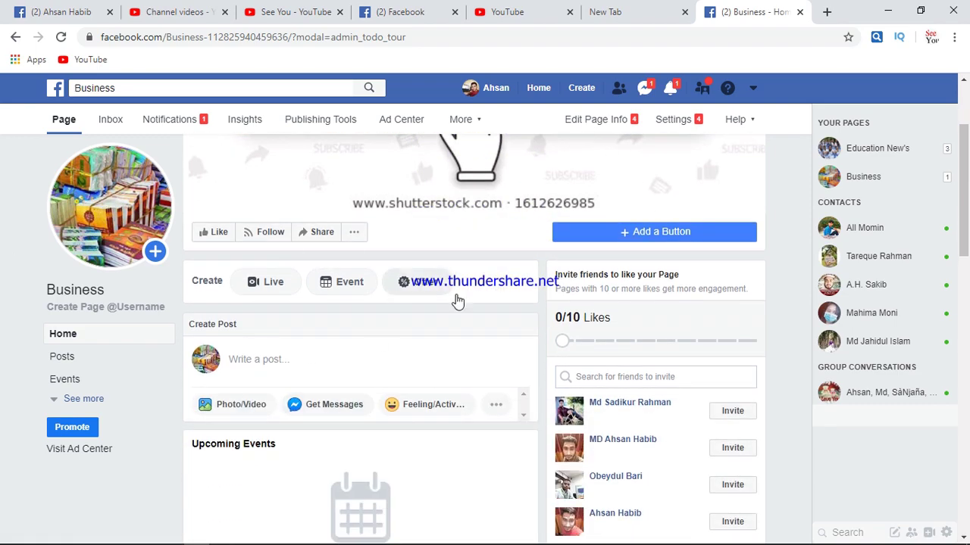
scroll(467, 332, down, 2)
scroll(467, 332, up, 2)
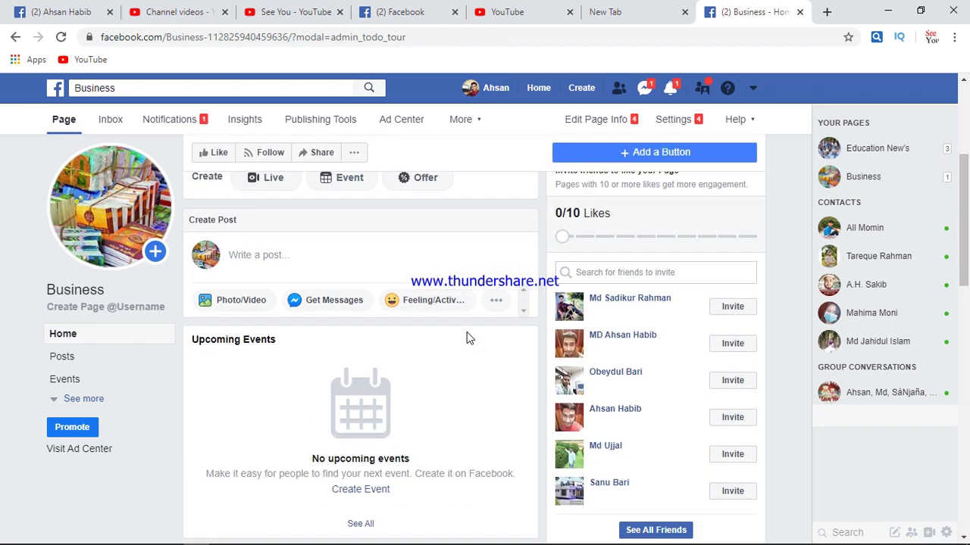
Stop the Free Screen Recorder recording from its hidden tray icon
mouse_move(716, 541)
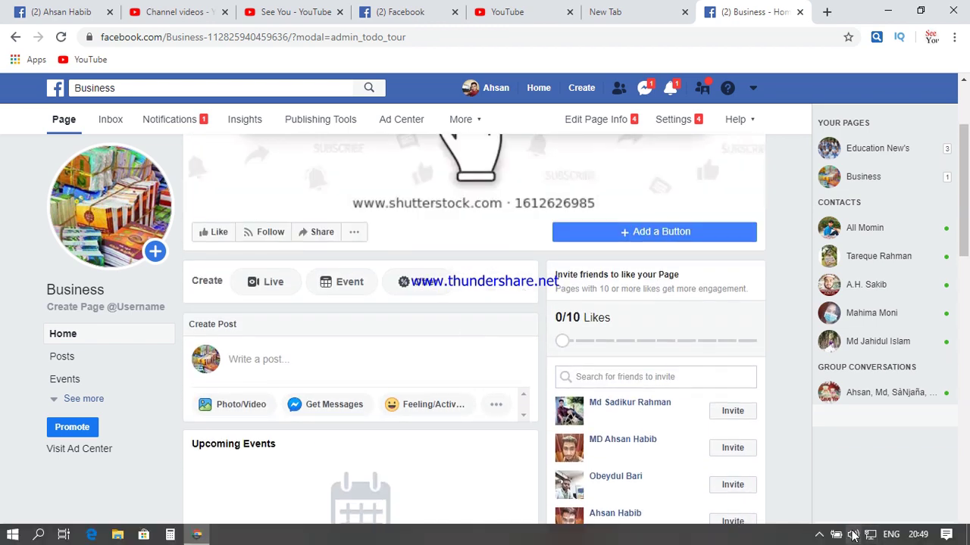
click(820, 535)
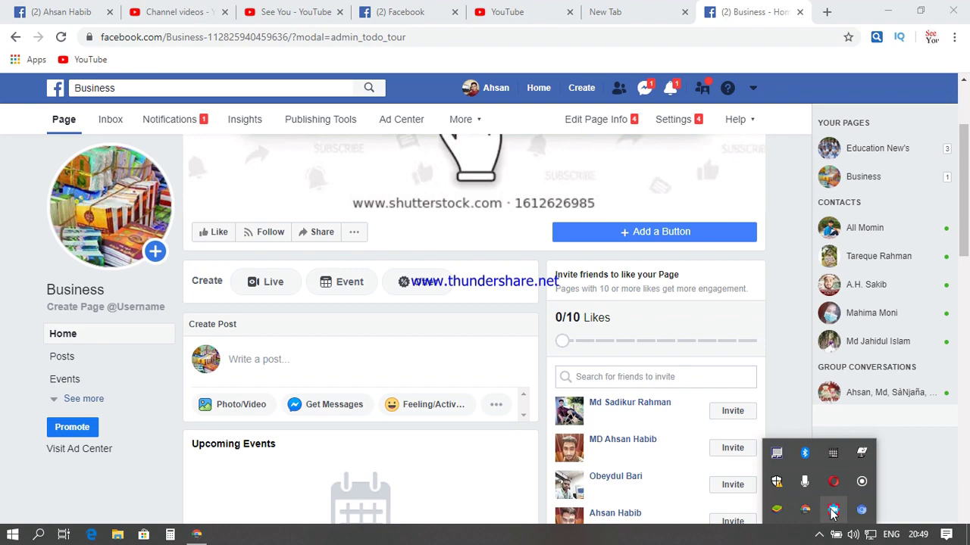
click(833, 513)
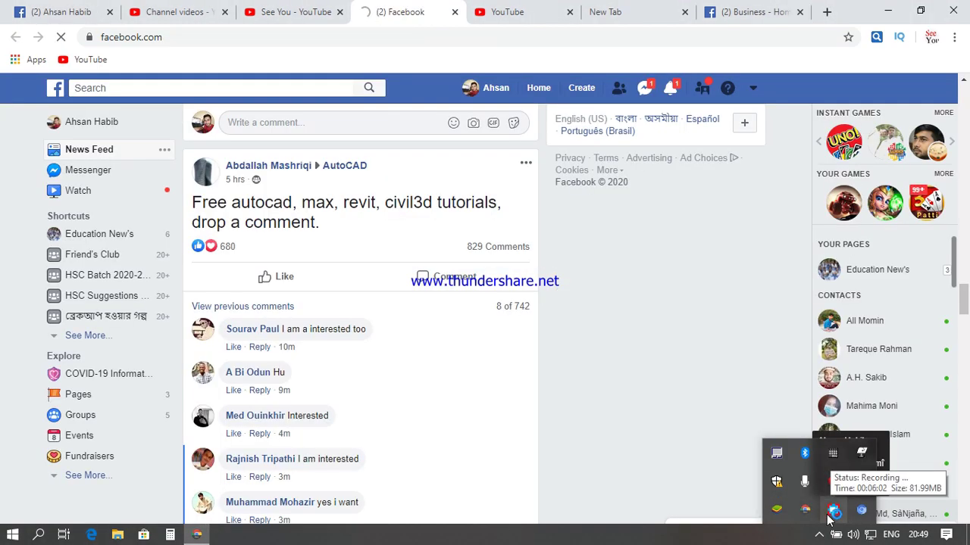
click(832, 512)
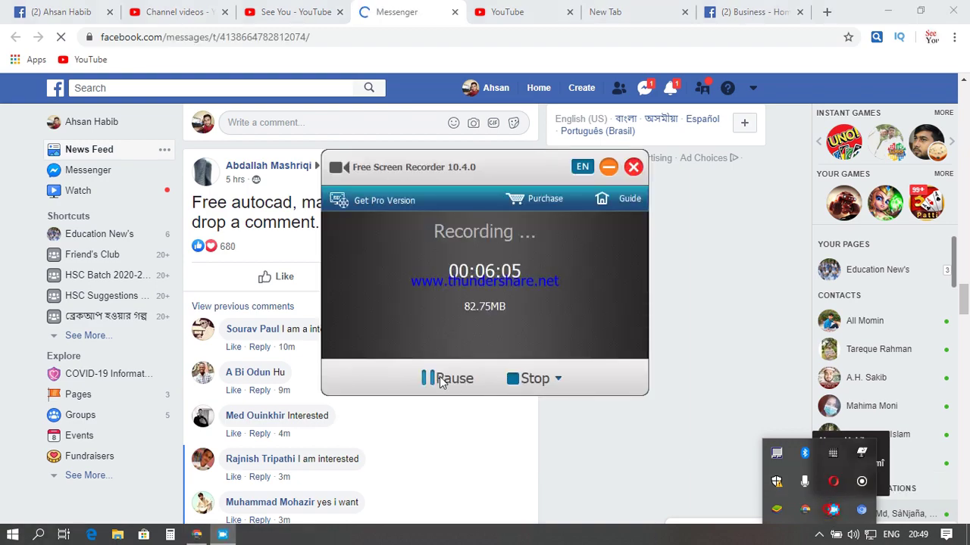
click(533, 378)
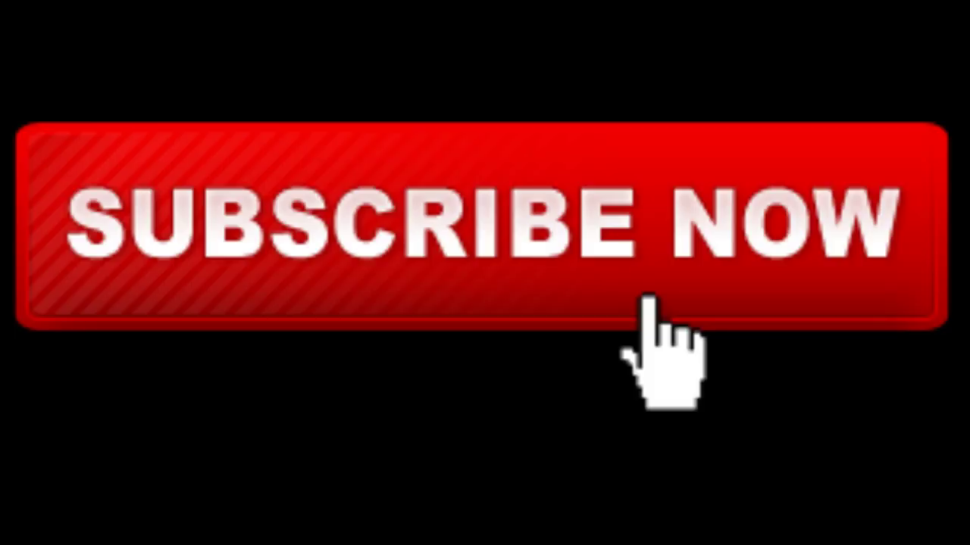